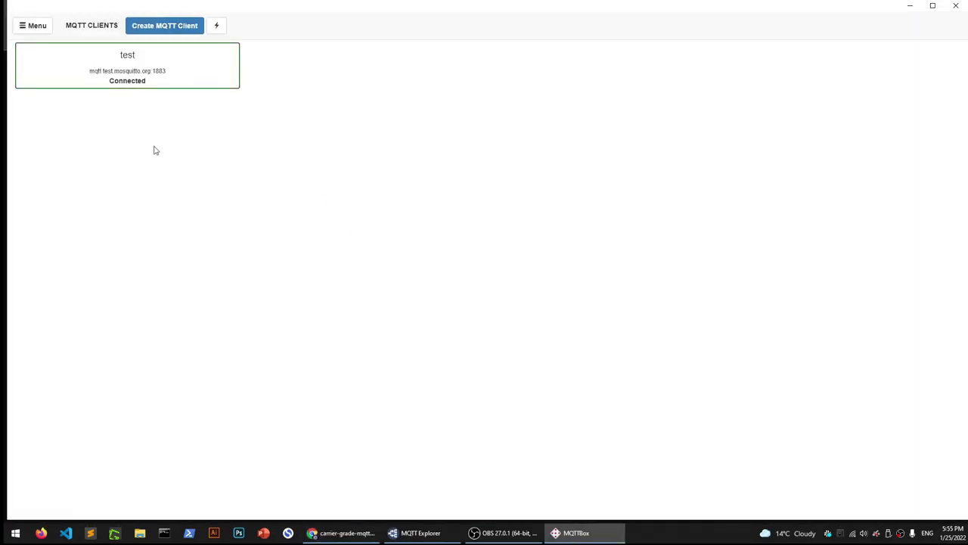
# Switch from MQTTBox to MQTT Explorer, showing its connection settings for test.mosquitto.org.
pyautogui.click(566, 534)
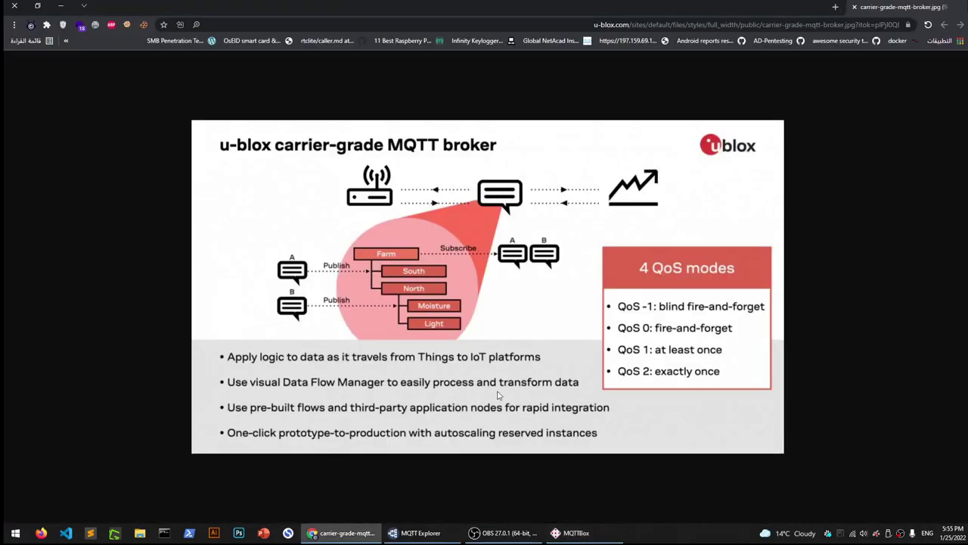
pyautogui.click(435, 533)
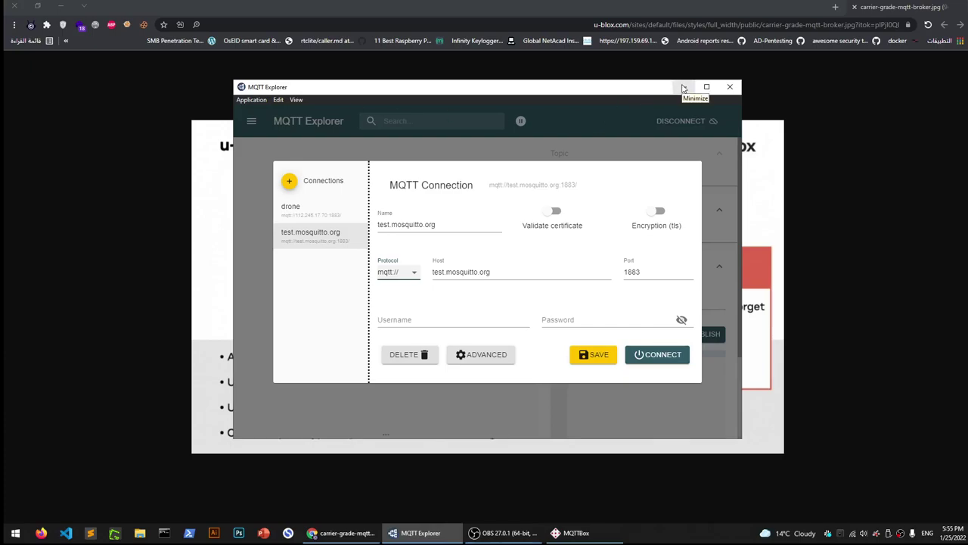
pyautogui.moveTo(646, 88); pyautogui.dragTo(628, 92)
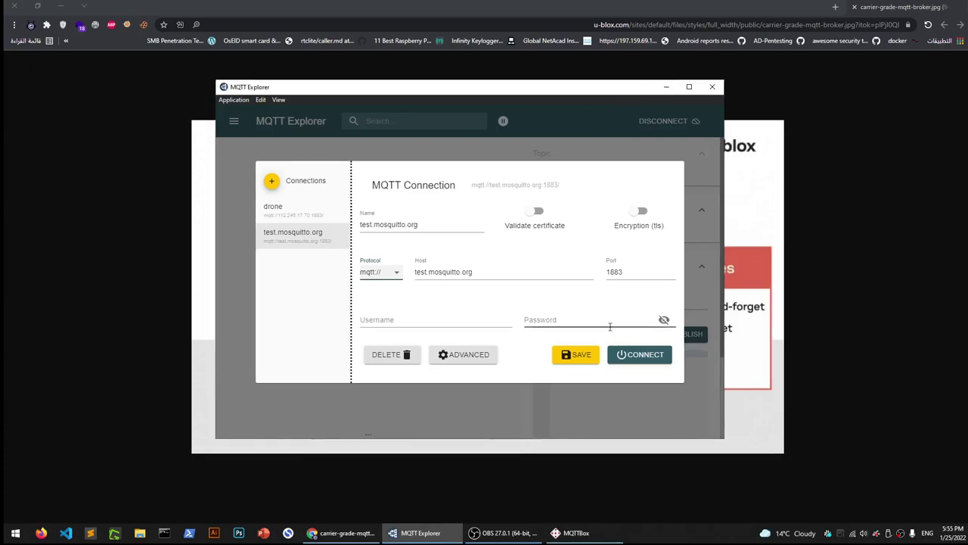
pyautogui.click(611, 541)
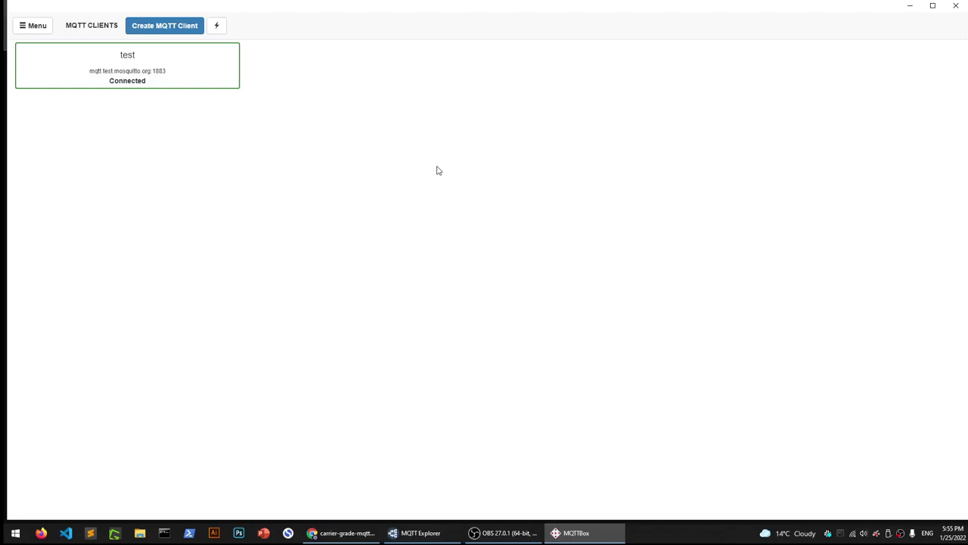
pyautogui.click(575, 537)
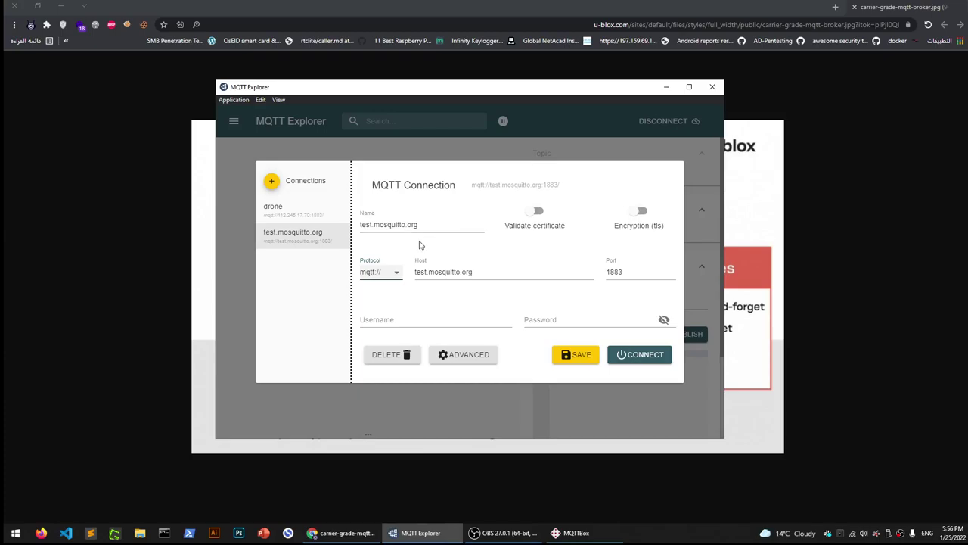
# Connect to the test.mosquitto.org broker without a username or password and maximize the window.
pyautogui.click(417, 319)
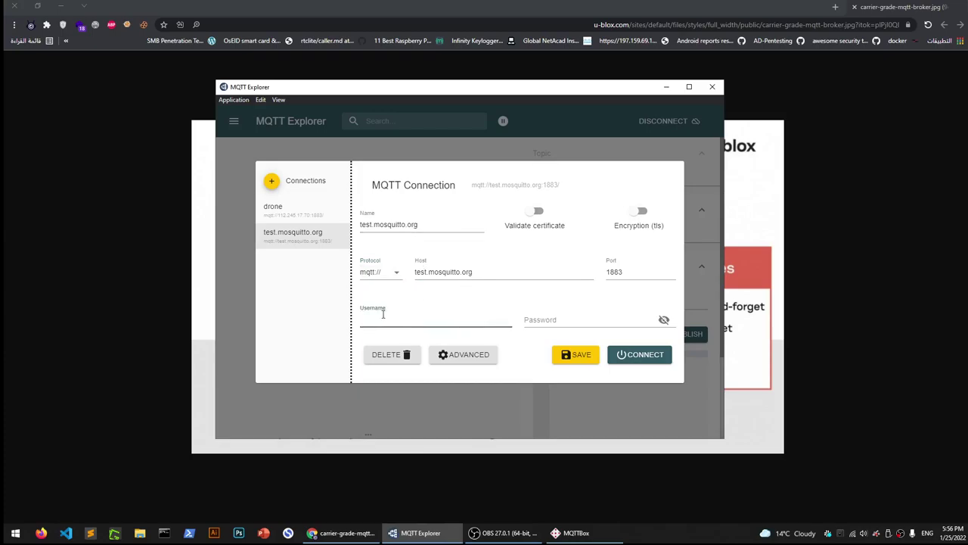
pyautogui.click(344, 326)
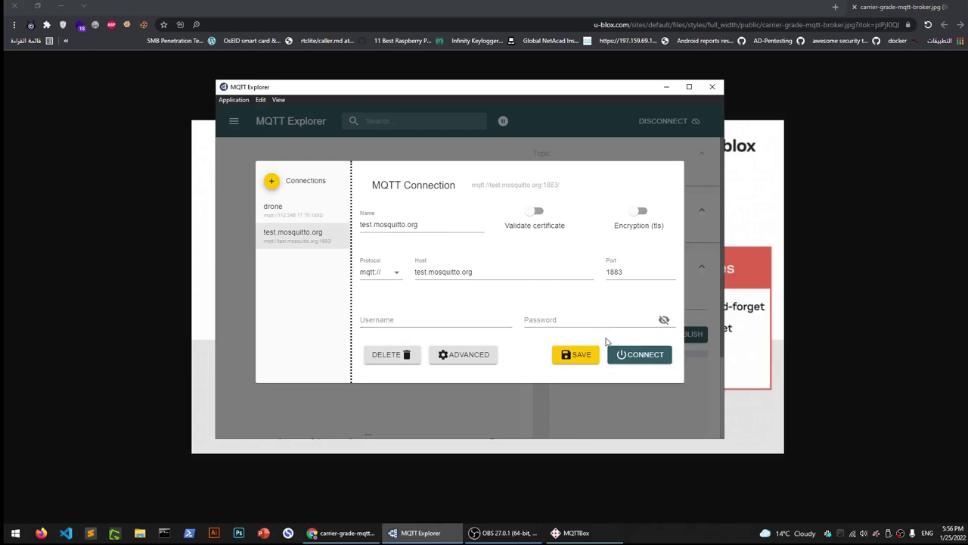
pyautogui.click(636, 362)
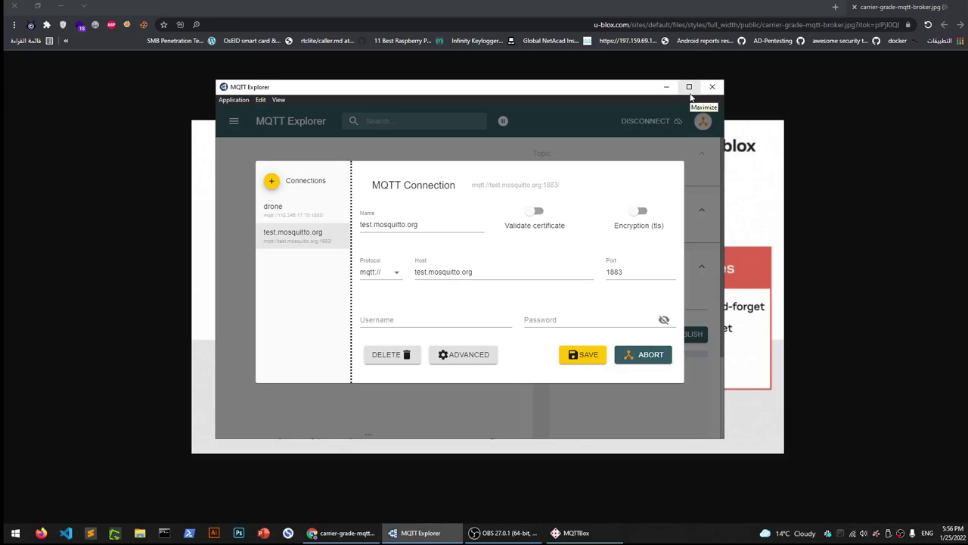
pyautogui.click(689, 89)
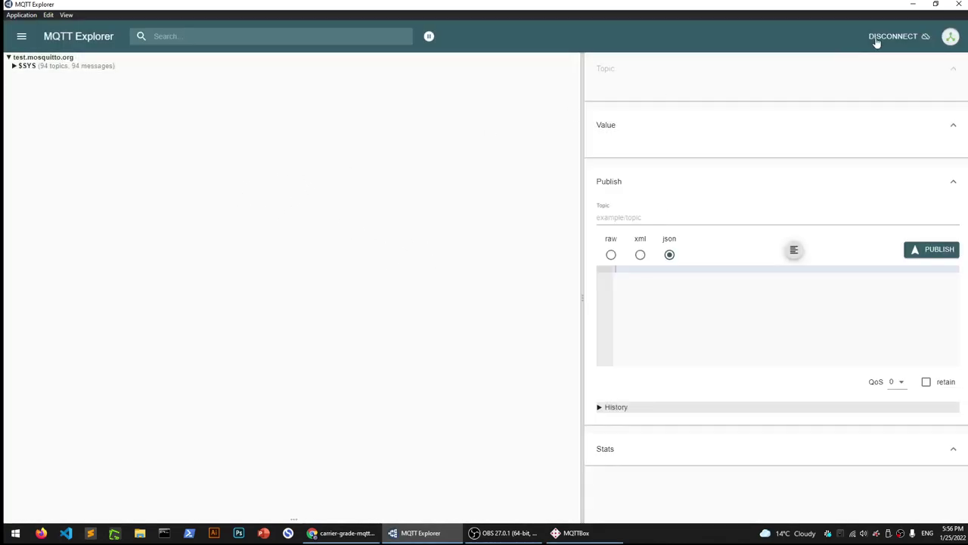
pyautogui.click(623, 217)
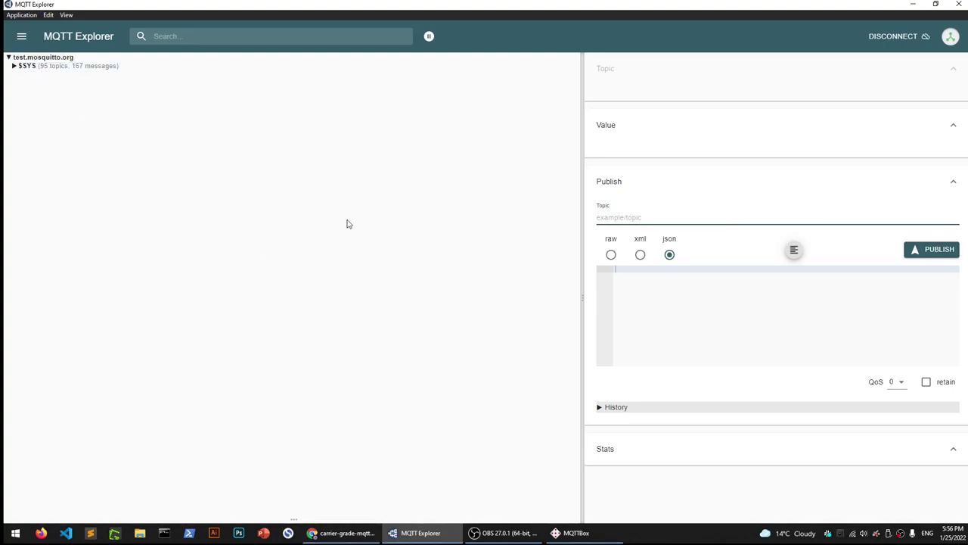
# Switch to MQTTBox, open the test client and copy the publisher's topic.
pyautogui.click(575, 533)
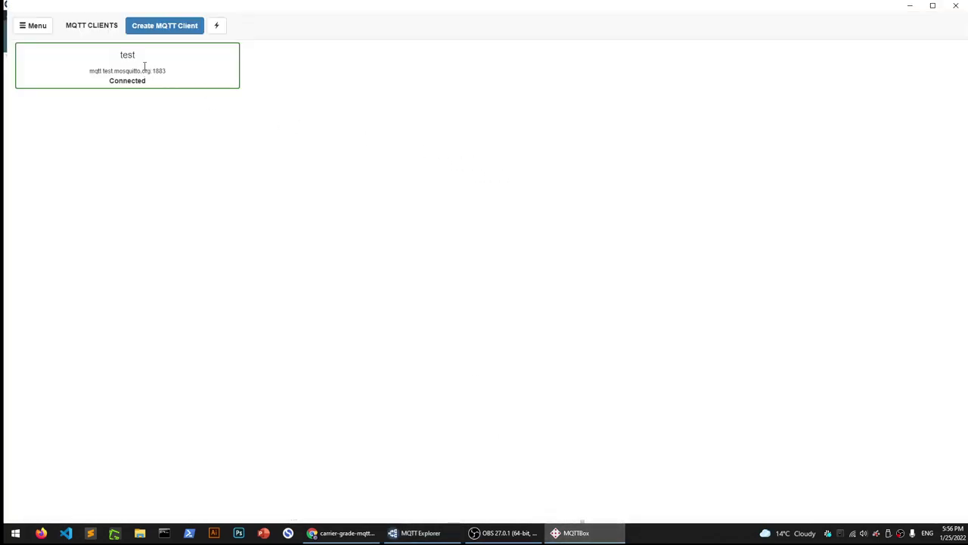
pyautogui.click(144, 66)
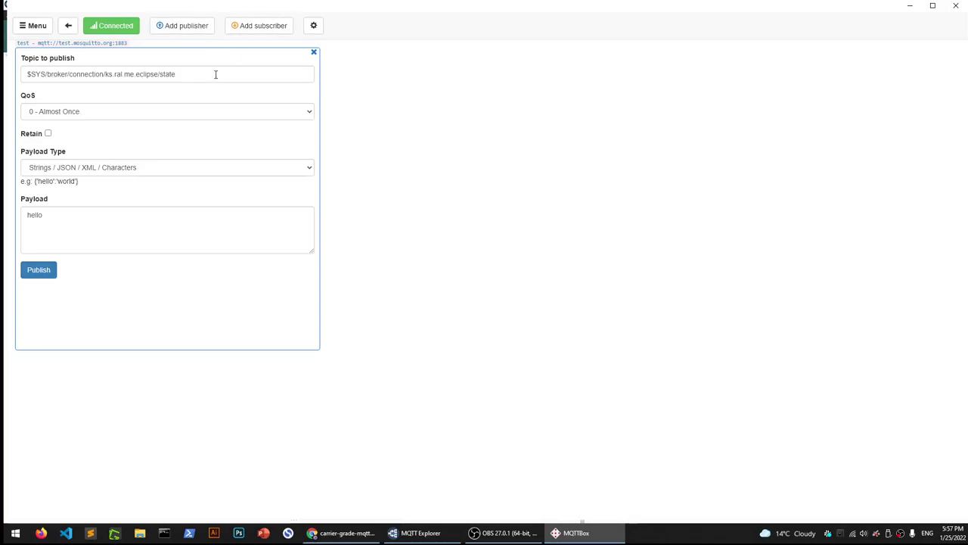
pyautogui.moveTo(217, 74); pyautogui.dragTo(11, 76)
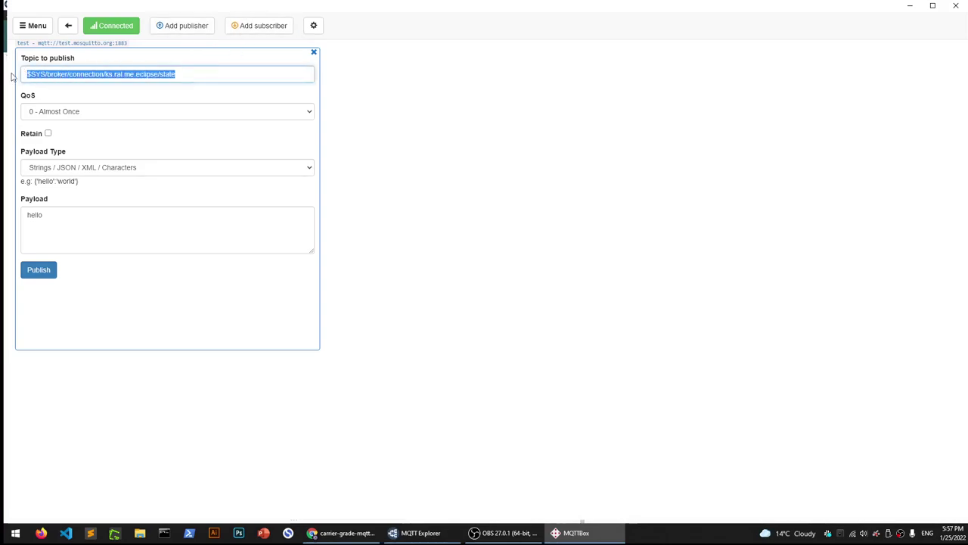
pyautogui.rightClick(57, 78)
pyautogui.click(78, 149)
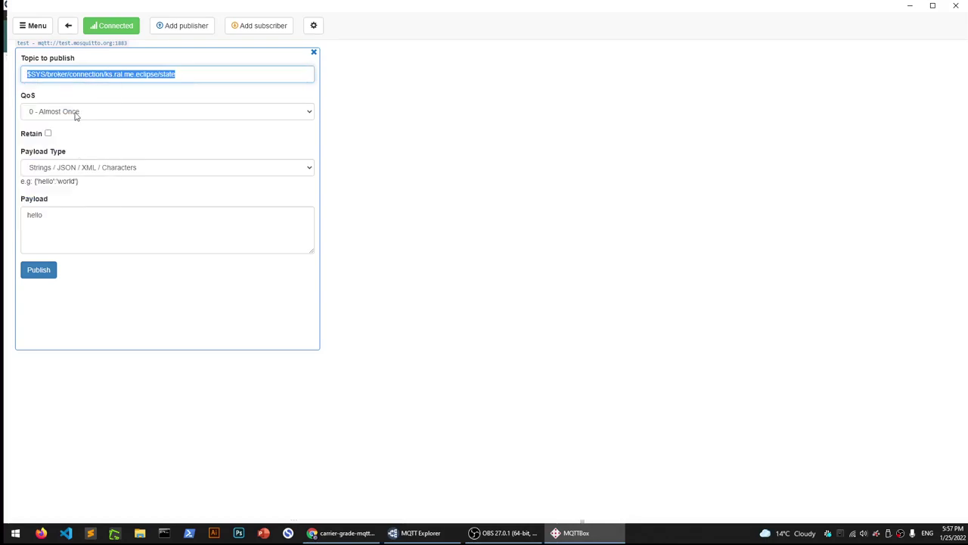
# Add a subscriber to the test client and subscribe it to the copied topic $SYS/broker/connection/ks.ral.me.eclipse/state.
pyautogui.click(246, 30)
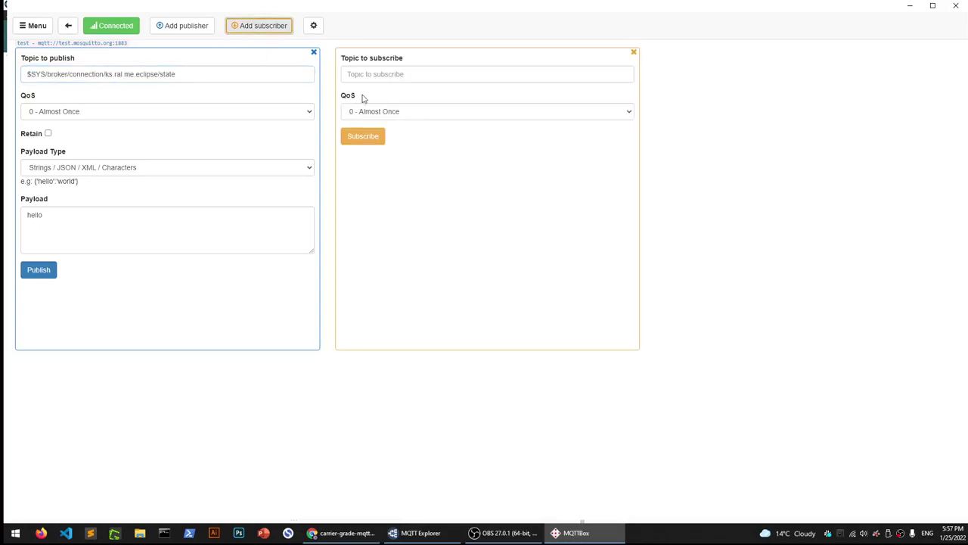
pyautogui.rightClick(382, 76)
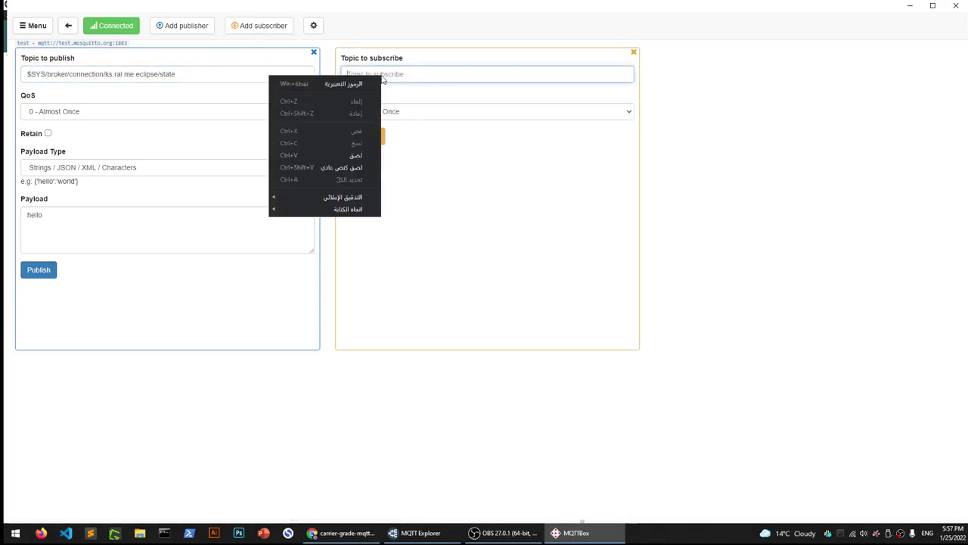
pyautogui.click(365, 154)
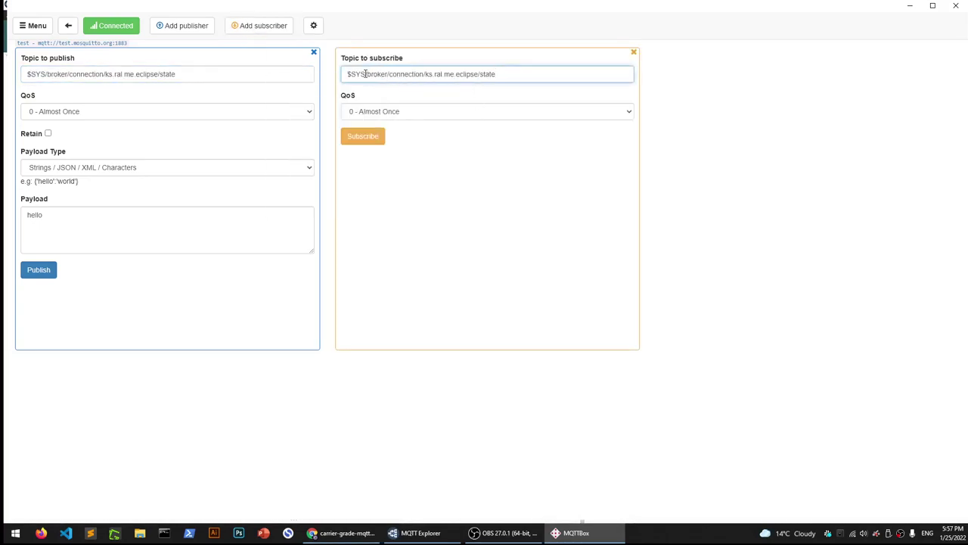
pyautogui.moveTo(364, 74); pyautogui.dragTo(336, 76)
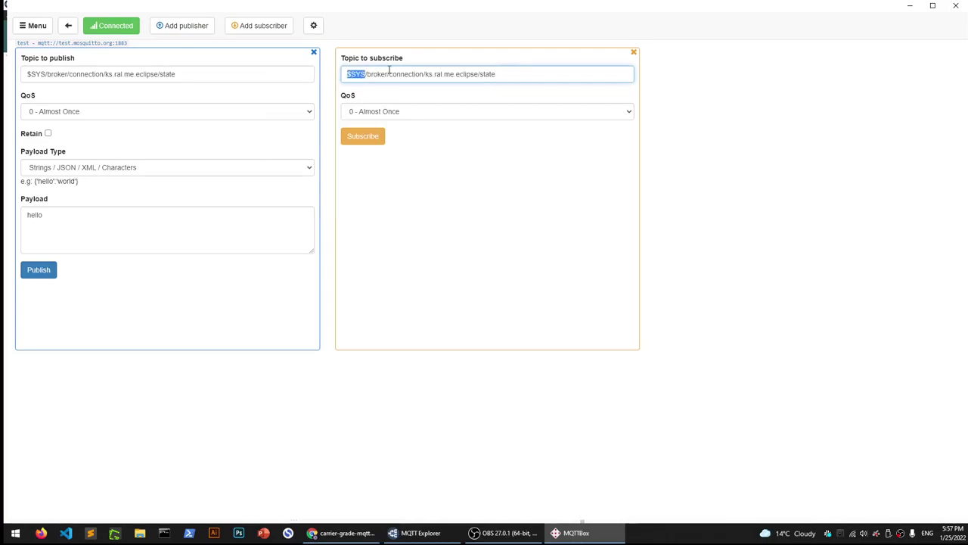
pyautogui.moveTo(423, 79); pyautogui.dragTo(477, 82)
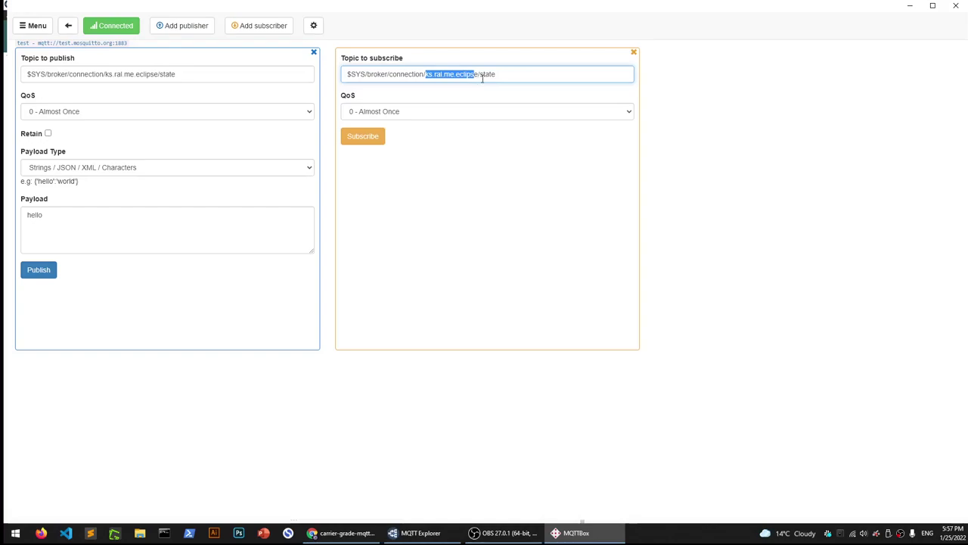
pyautogui.click(363, 138)
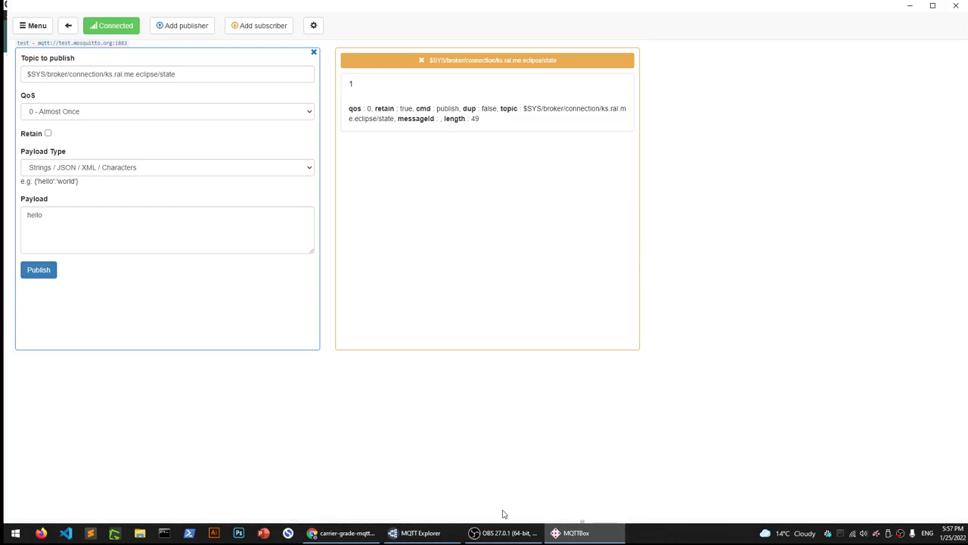
# Switch to MQTT Explorer and expand the $SYS topic under test.mosquitto.org.
pyautogui.click(432, 534)
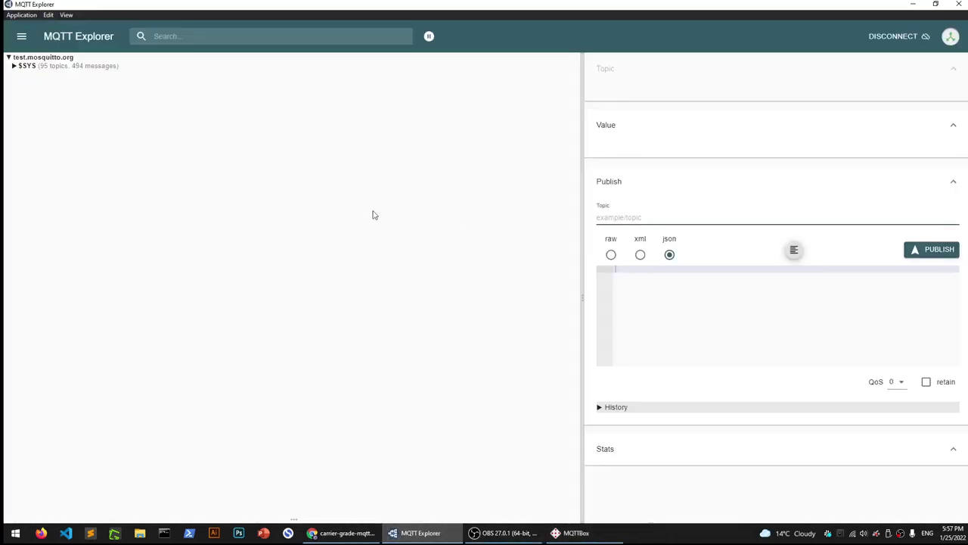
pyautogui.click(11, 61)
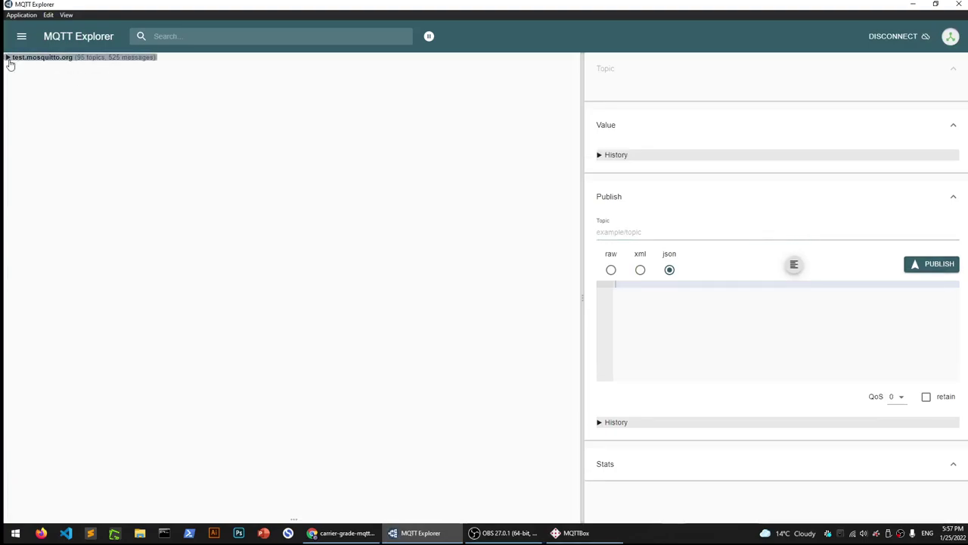
pyautogui.click(15, 68)
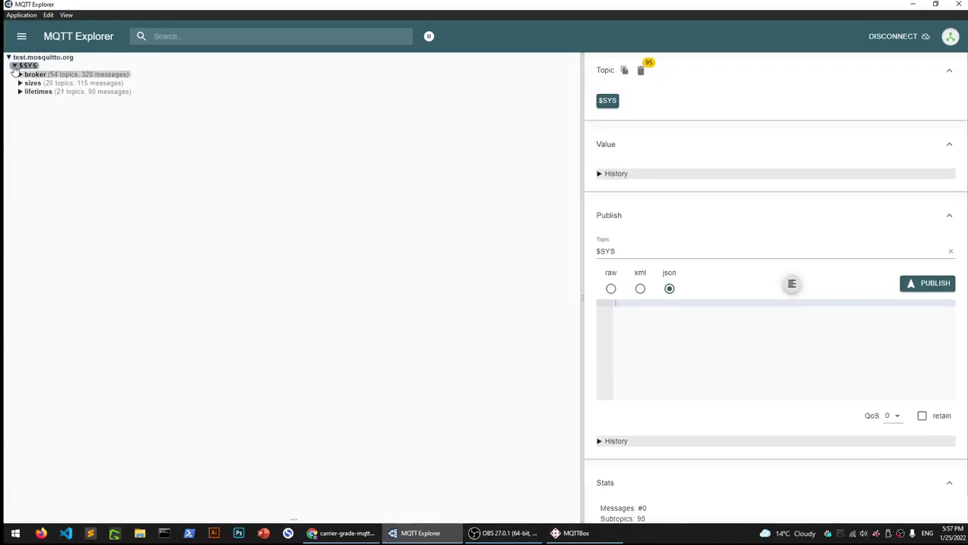
pyautogui.click(573, 533)
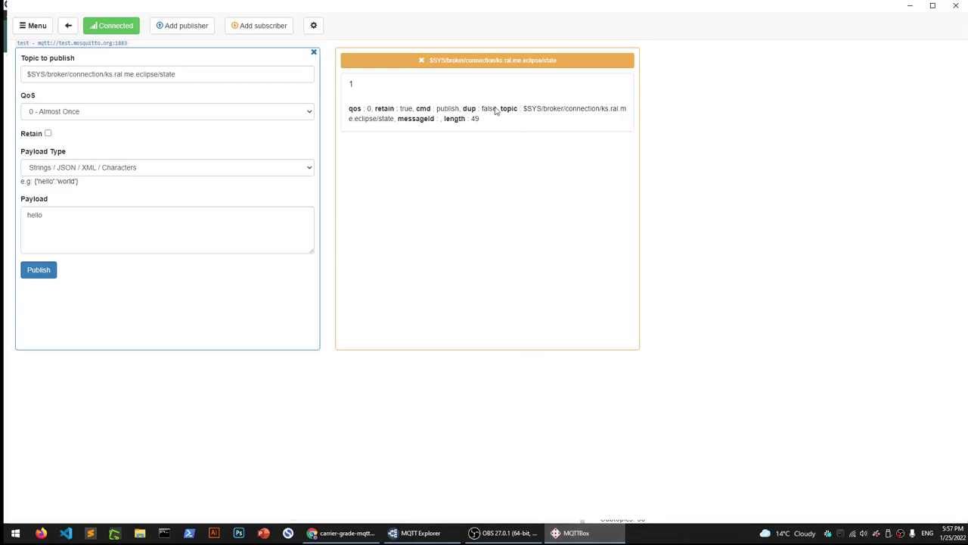
pyautogui.click(911, 6)
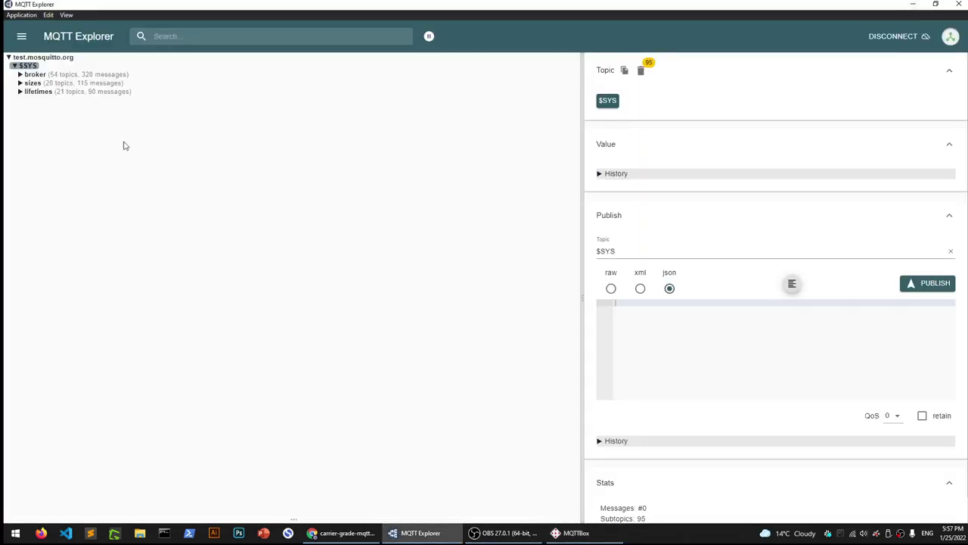
# Expand broker, connection and ks.ral.me.eclipse in the topic tree and select the state topic.
pyautogui.click(22, 75)
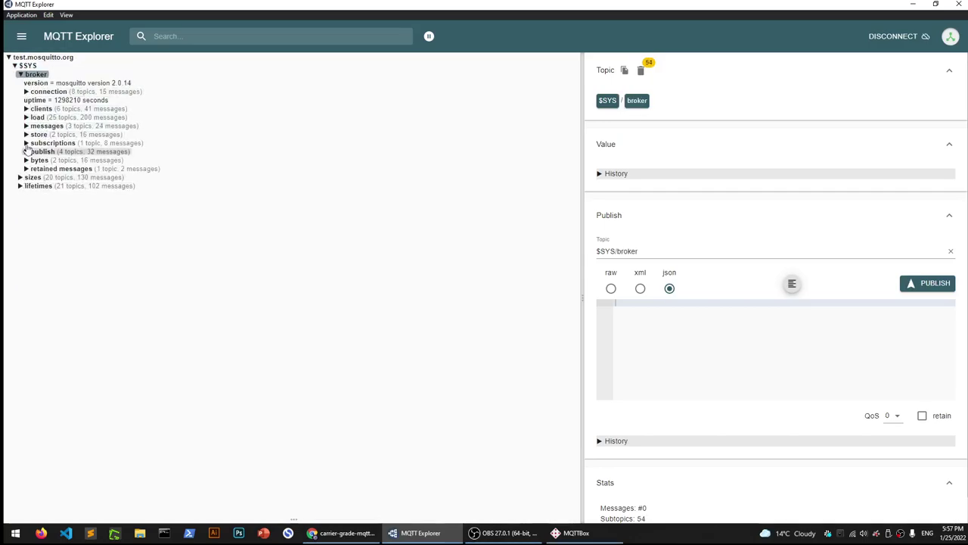
pyautogui.click(27, 92)
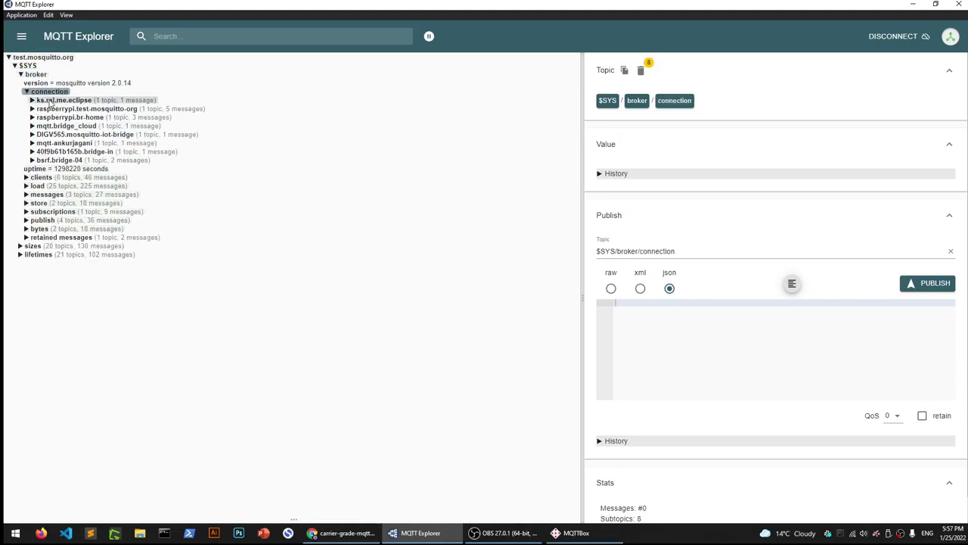
pyautogui.click(49, 100)
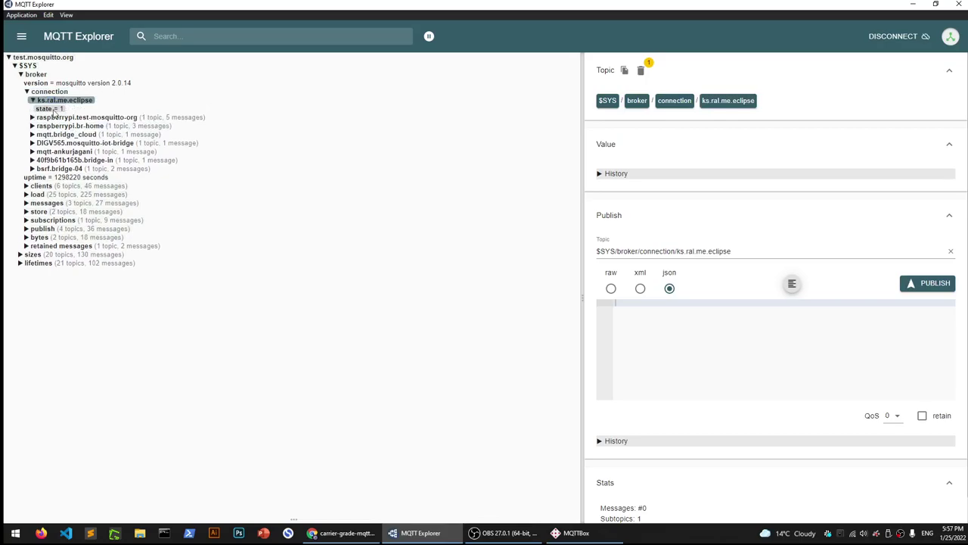
pyautogui.click(54, 110)
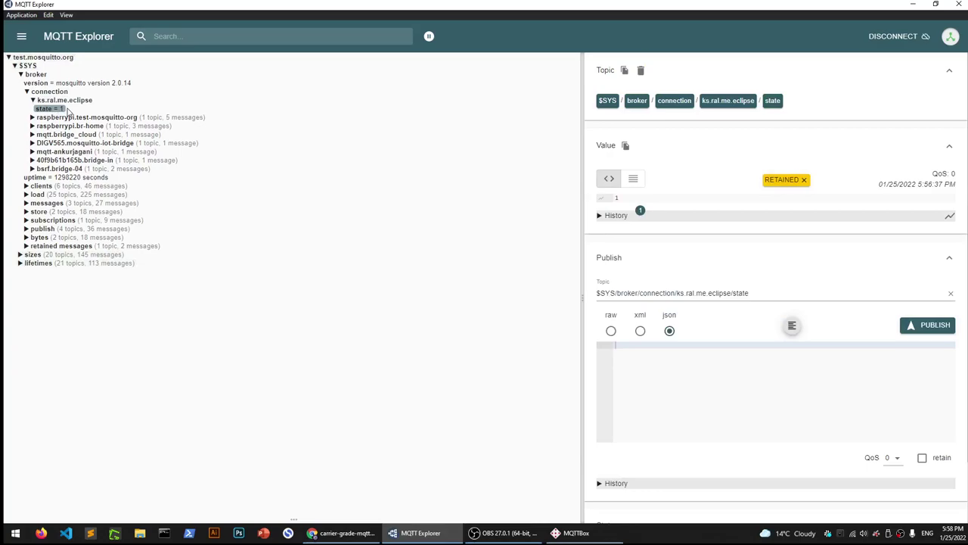
# Publish the raw message "testbadbot" to the topic $SYS/broker/connection/ks.ral.me.eclipse/state.
pyautogui.click(760, 293)
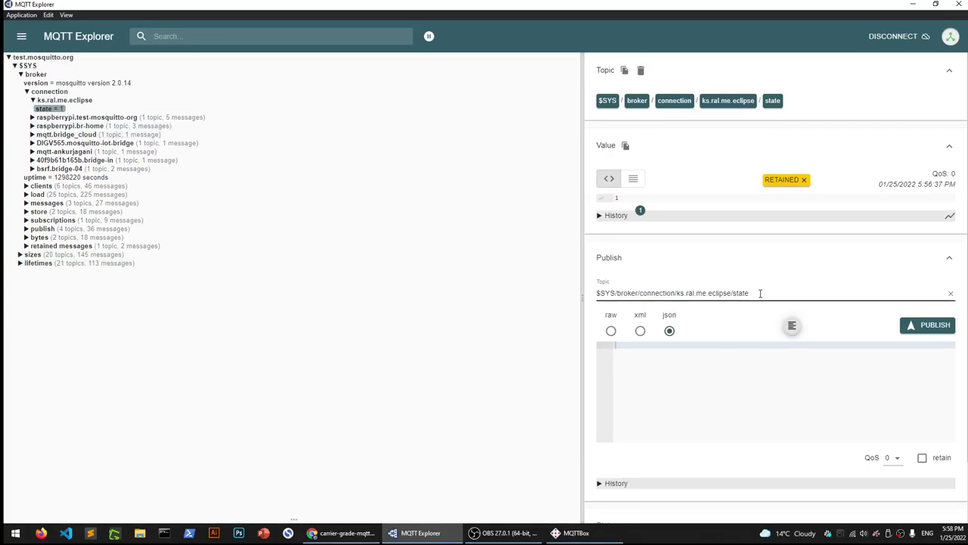
pyautogui.moveTo(751, 293); pyautogui.dragTo(583, 289)
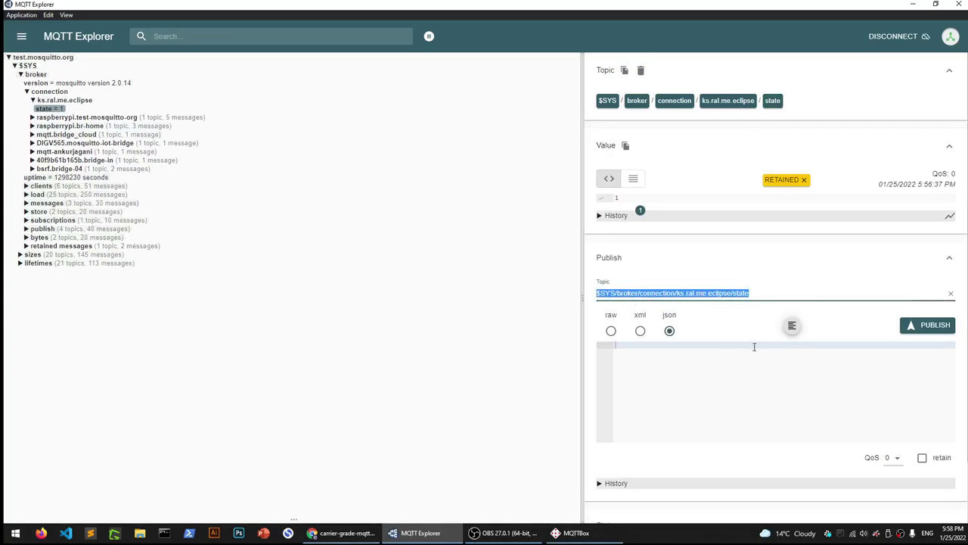
pyautogui.press('End')
pyautogui.moveTo(760, 292); pyautogui.dragTo(581, 291)
pyautogui.click(611, 332)
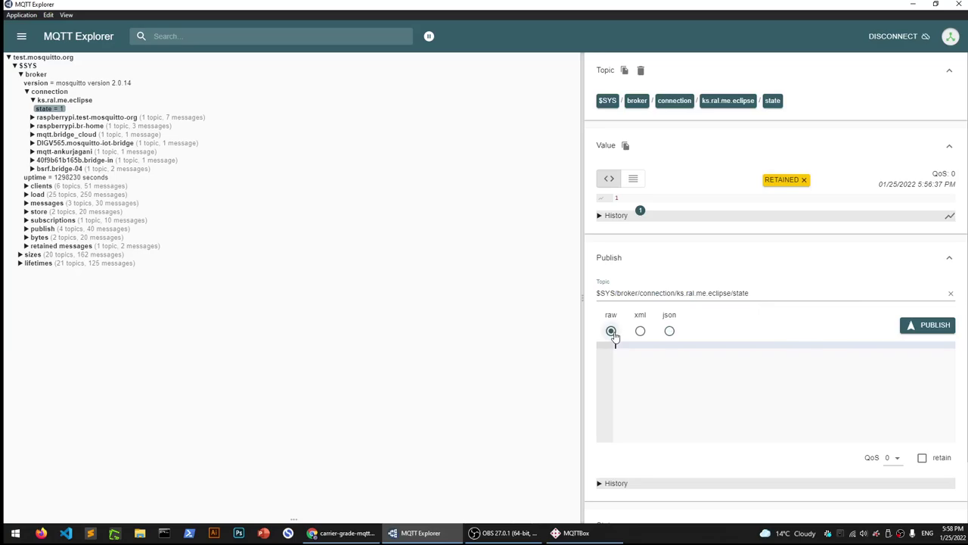
pyautogui.click(670, 331)
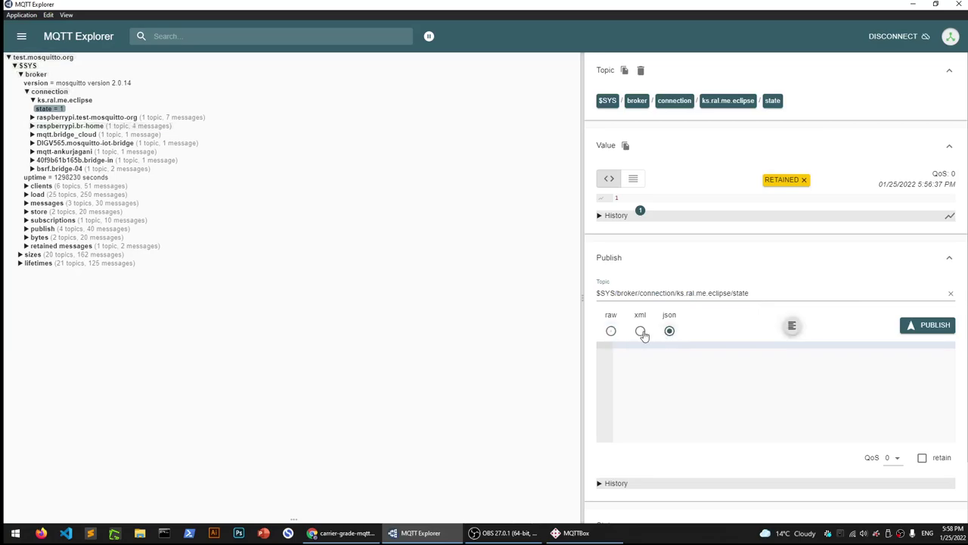
pyautogui.click(612, 331)
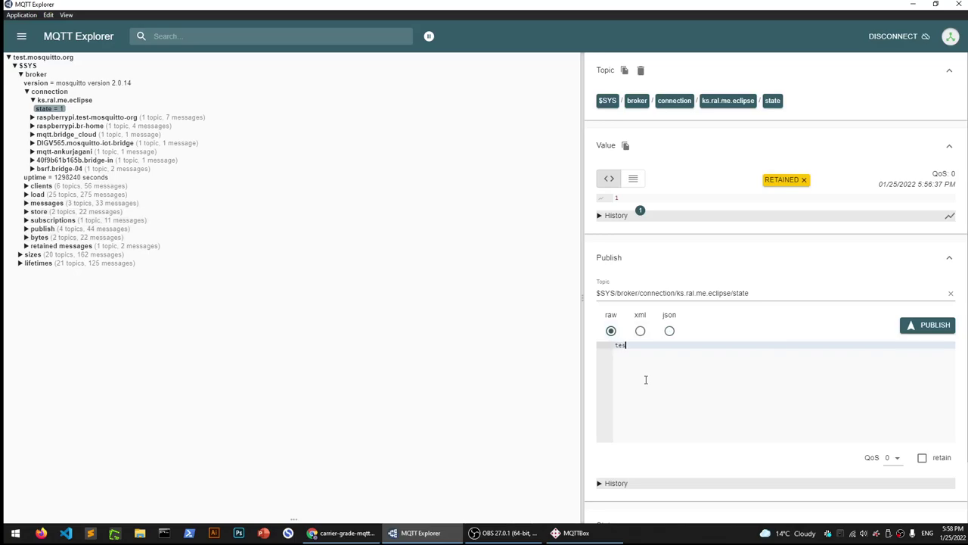
pyautogui.write('adbot')
pyautogui.click(935, 325)
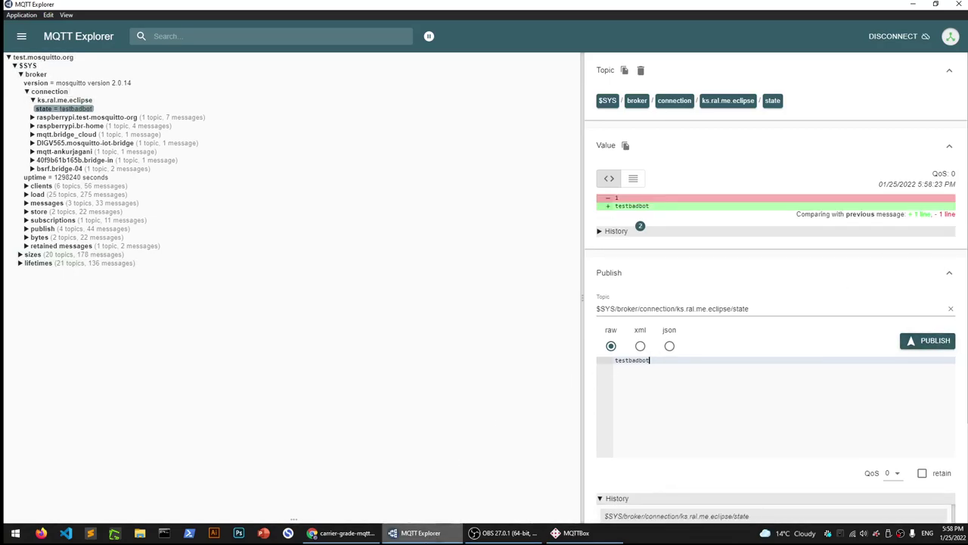
# Switch to MQTTBox, check the messages received by the subscriber on the state topic, and minimize the window.
pyautogui.hotkey('alt', 'Tab')
pyautogui.click(575, 533)
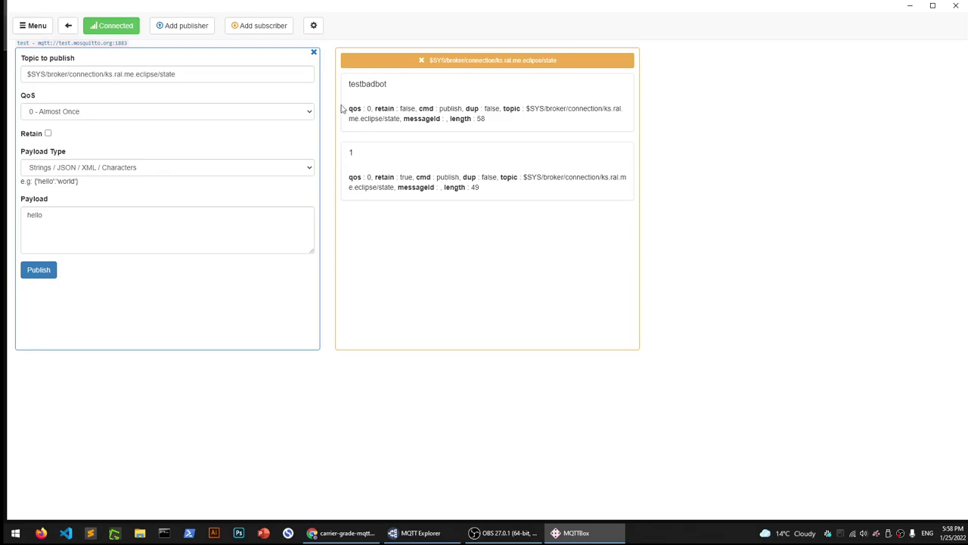
pyautogui.click(911, 9)
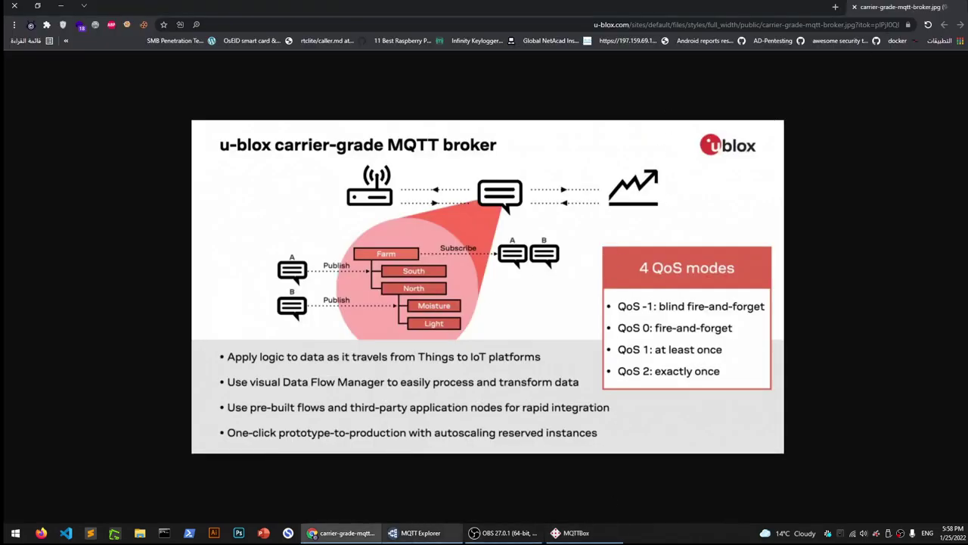
# Switch to MQTT Explorer and clear the message text in the publish payload editor.
pyautogui.click(418, 533)
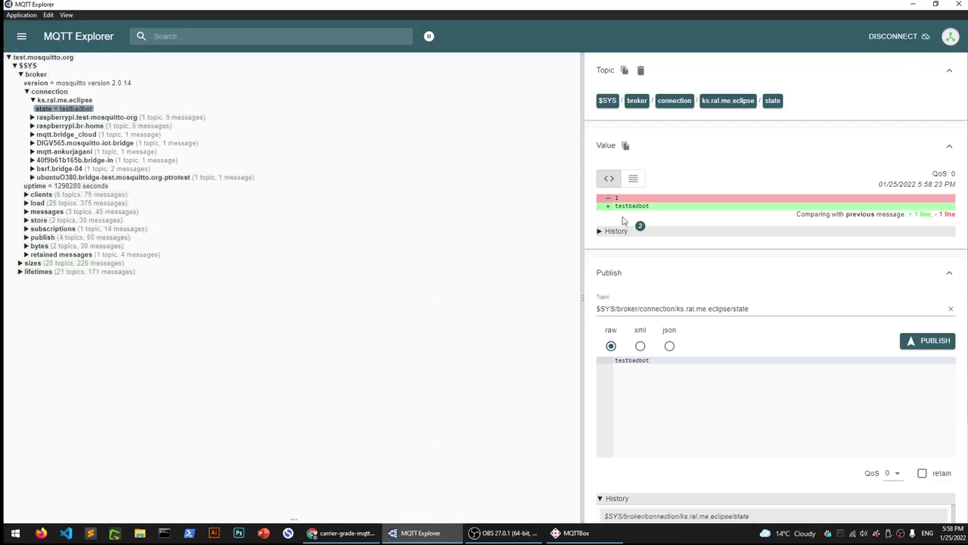
pyautogui.scroll(-3, 636, 217)
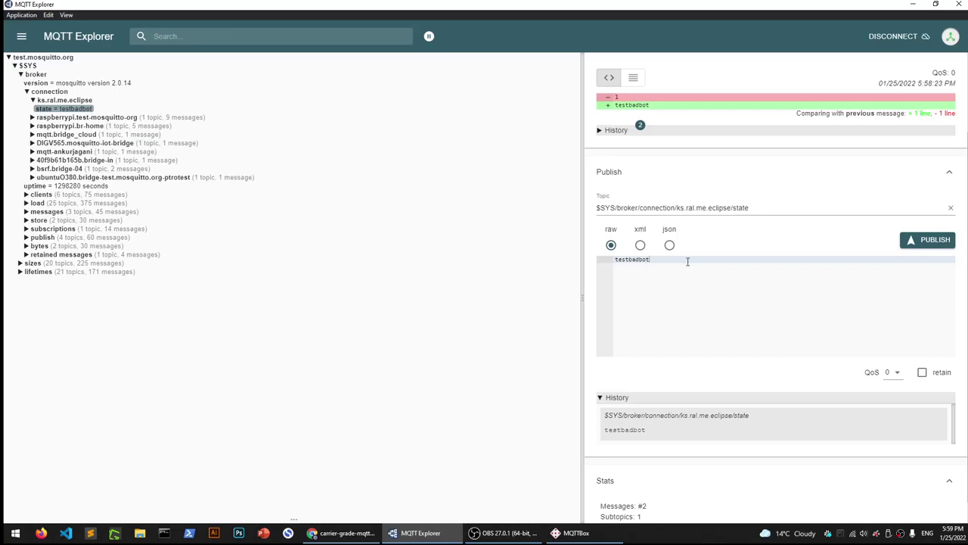
pyautogui.hotkey('ctrl', 'a')
pyautogui.press('BackSpace')
# Disconnect from test.mosquitto.org and connect to the broker saved as drone.
pyautogui.click(877, 38)
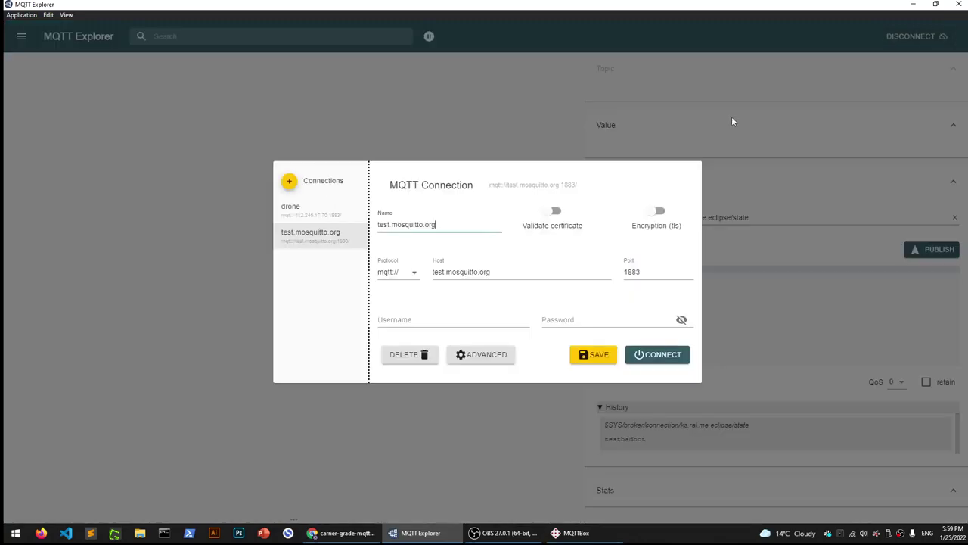
pyautogui.click(289, 209)
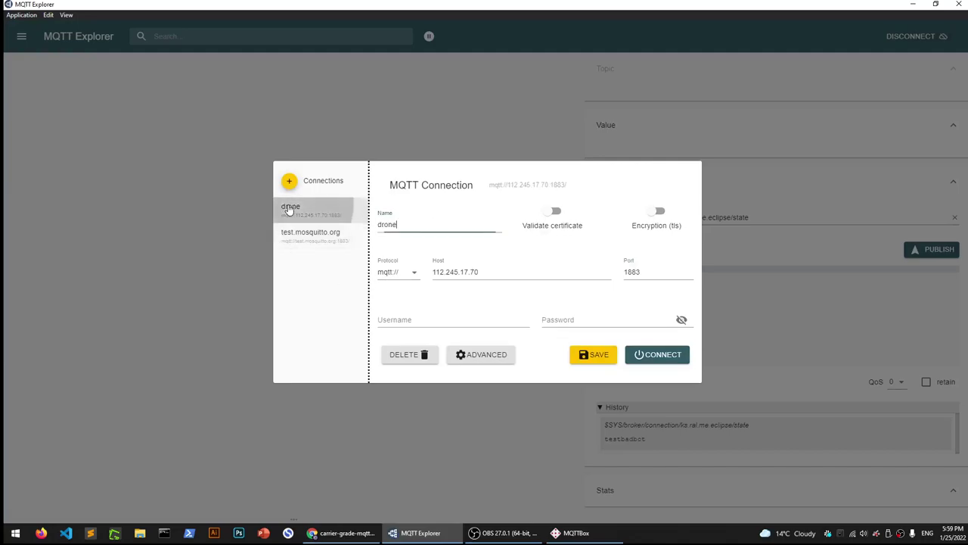
pyautogui.click(658, 356)
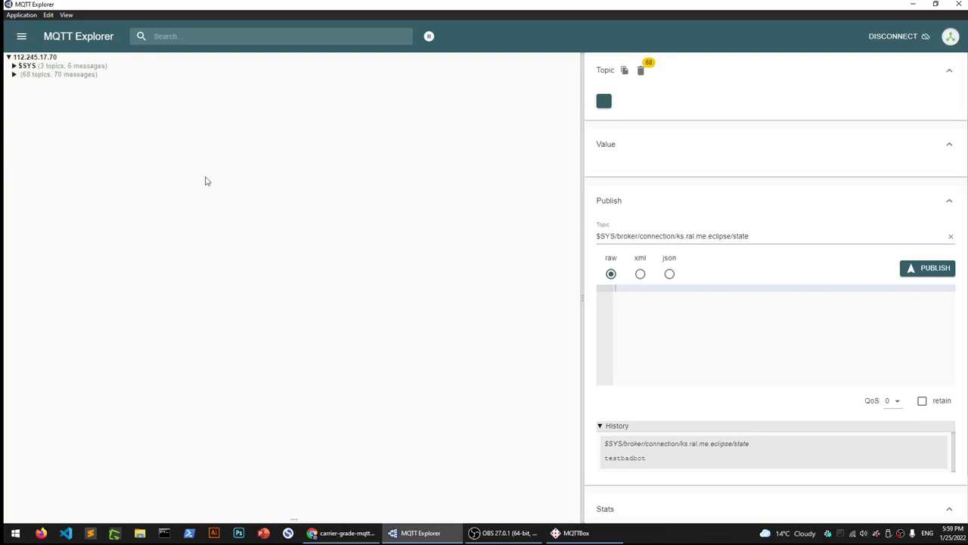
# Expand $SYS, the unnamed topic and 1bfeb289-39b6-489a-8a50-3eeac6e0d970 down to status, and select its base topic.
pyautogui.click(14, 66)
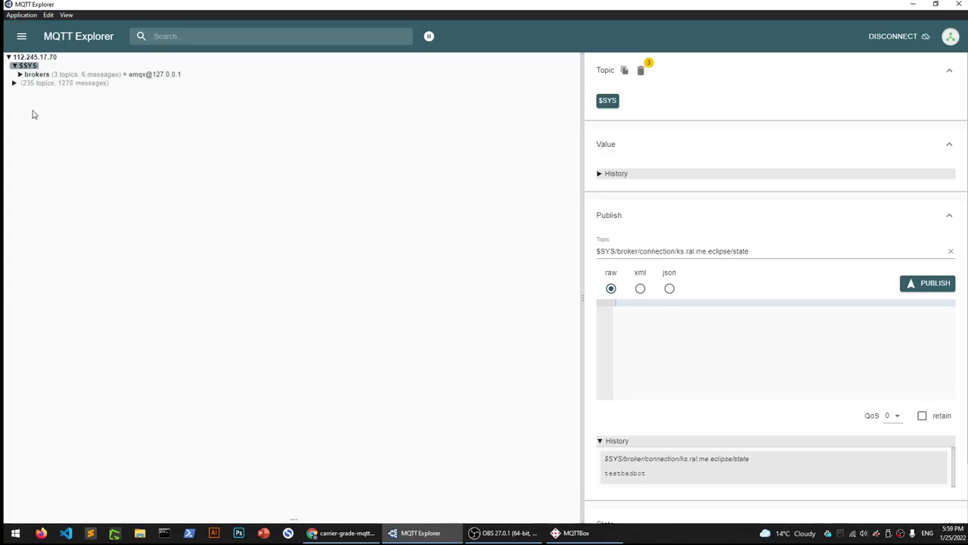
pyautogui.click(15, 84)
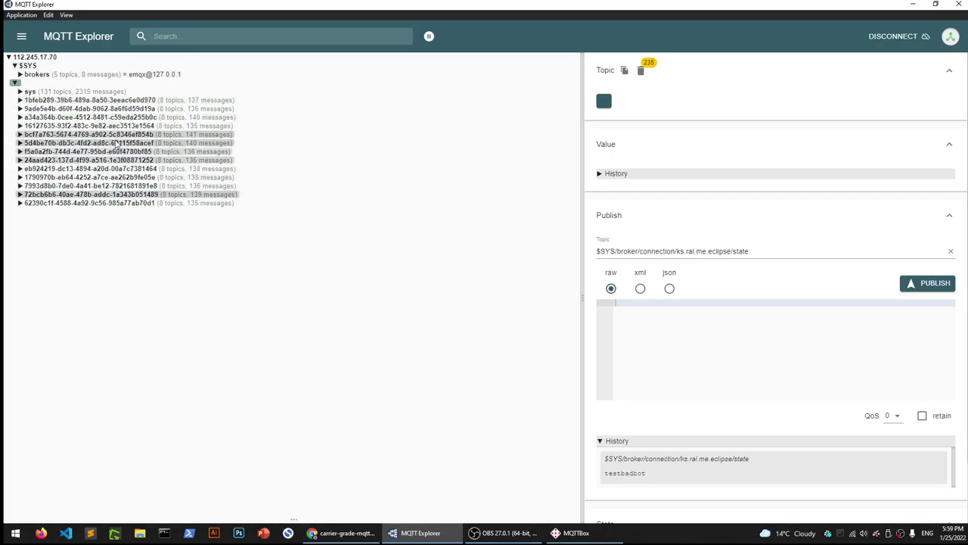
pyautogui.click(21, 100)
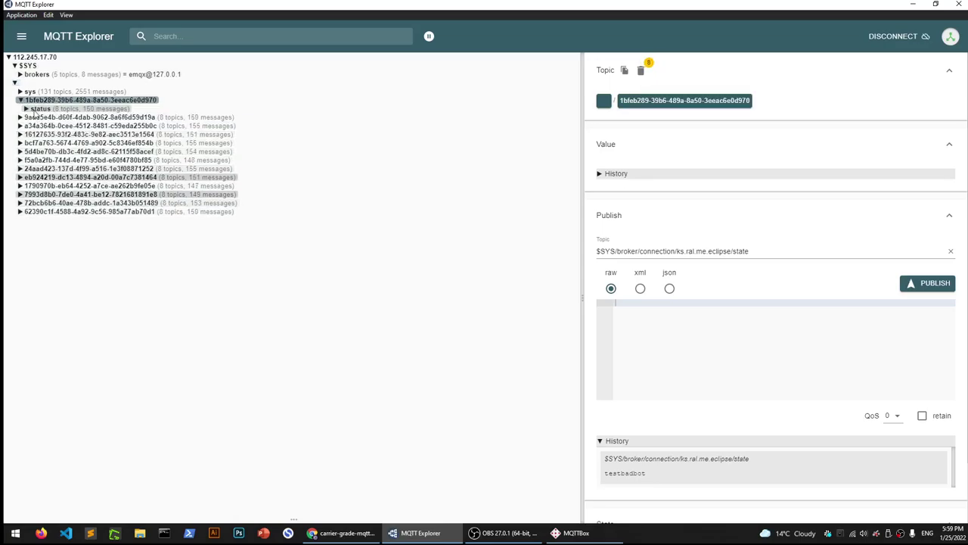
pyautogui.click(25, 109)
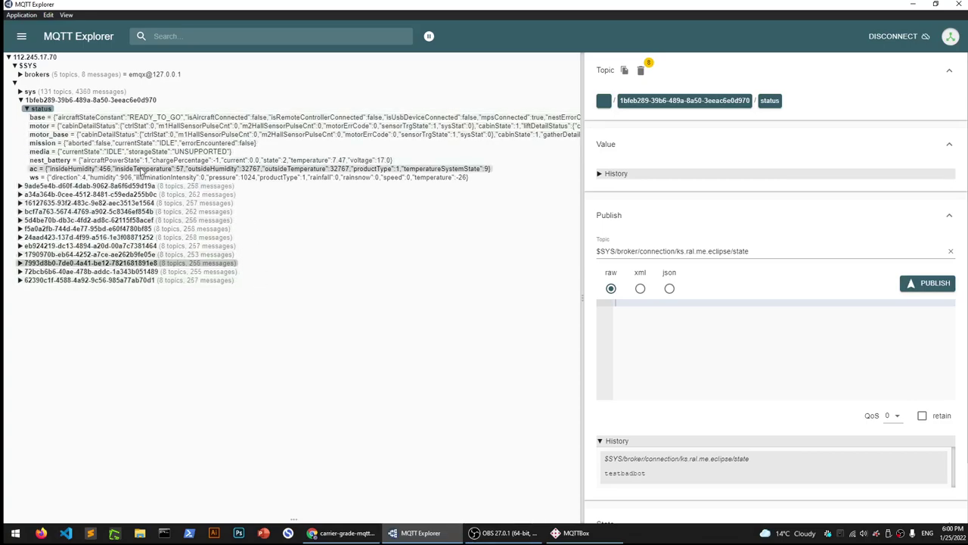
pyautogui.click(127, 119)
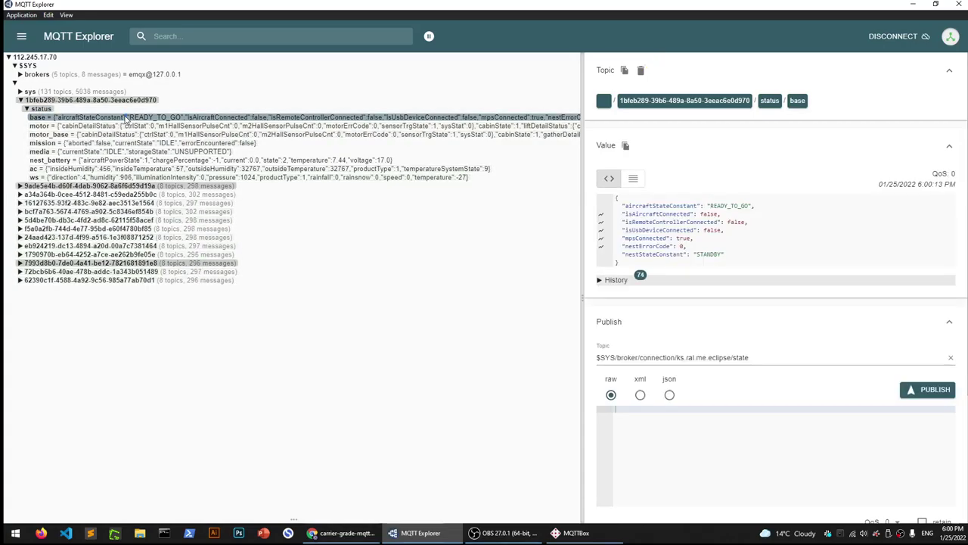
# Copy the full JSON value of the base topic, set the publish format to json, and paste it as the payload.
pyautogui.moveTo(625, 270); pyautogui.dragTo(612, 200)
pyautogui.hotkey('ctrl', 'c')
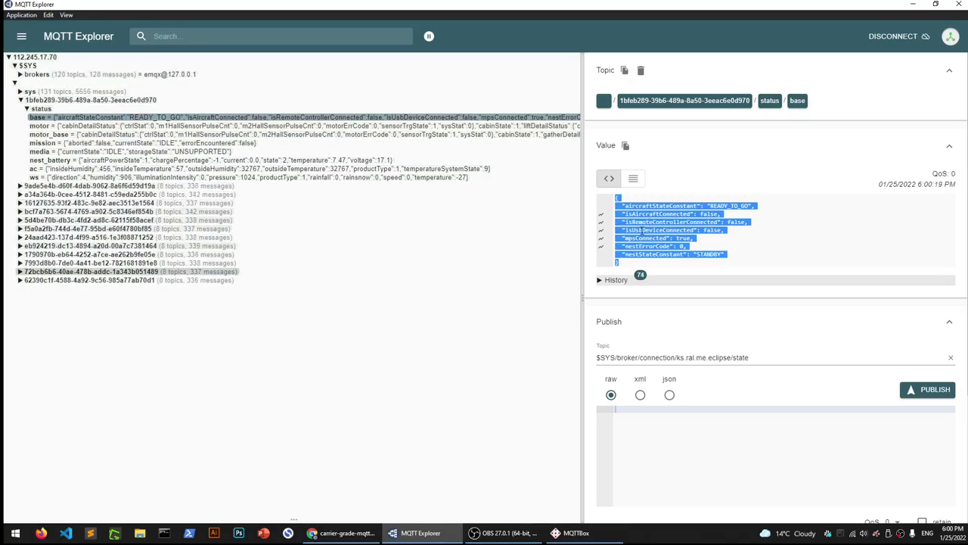
pyautogui.click(670, 394)
pyautogui.hotkey('ctrl', 'v')
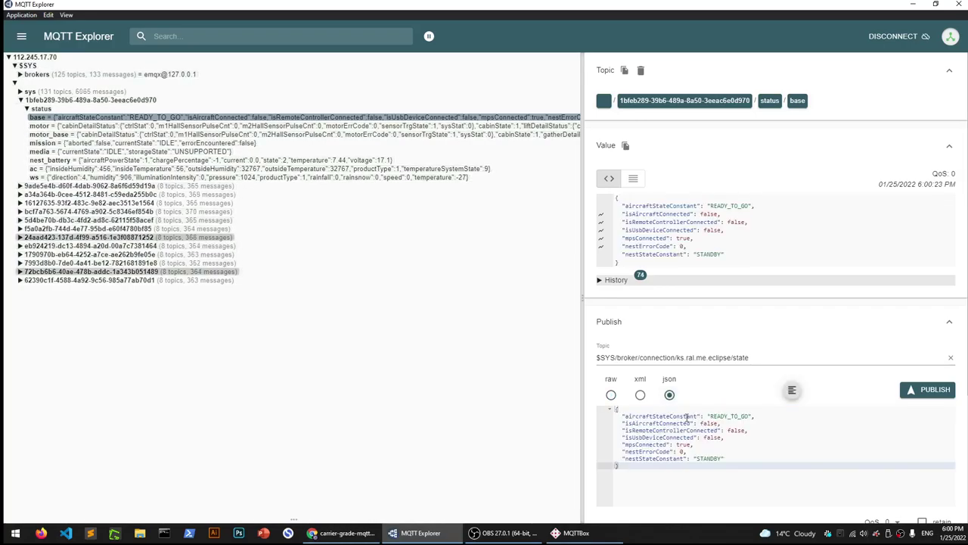
# Set aircraftStateConstant in the payload to "ssssssssssss" and publish it twice to $SYS/broker/connection/ks.ral.me.eclipse/state.
pyautogui.doubleClick(728, 417)
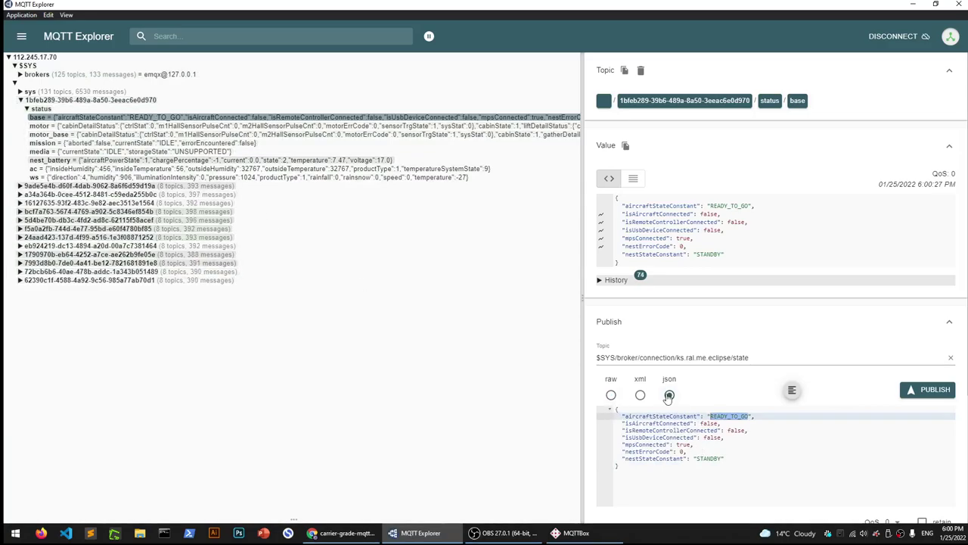
pyautogui.write('ssssssssssss')
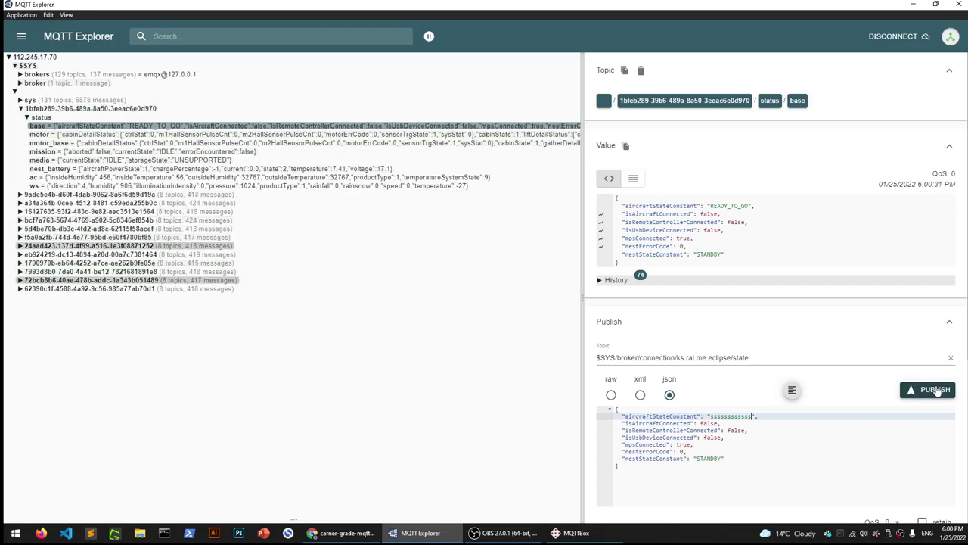
pyautogui.click(937, 390)
pyautogui.click(936, 390)
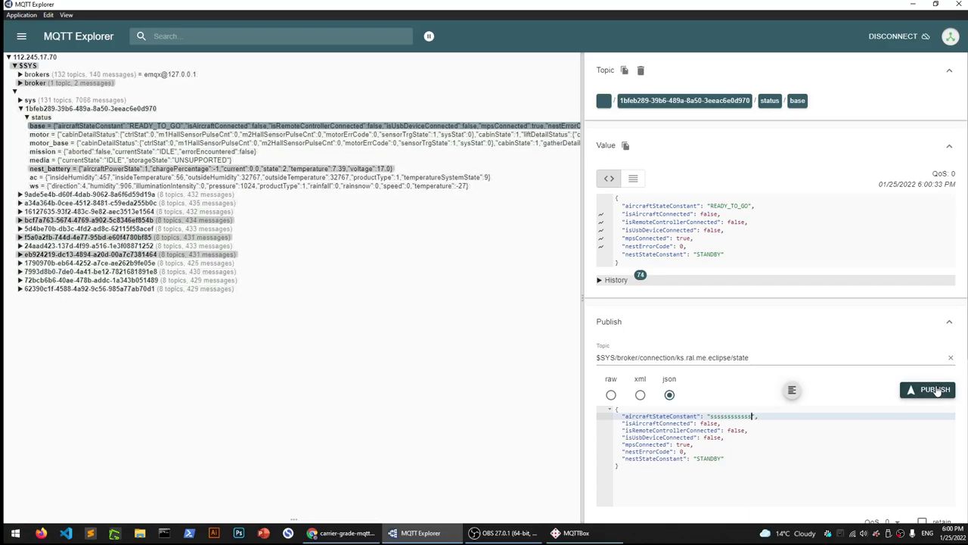